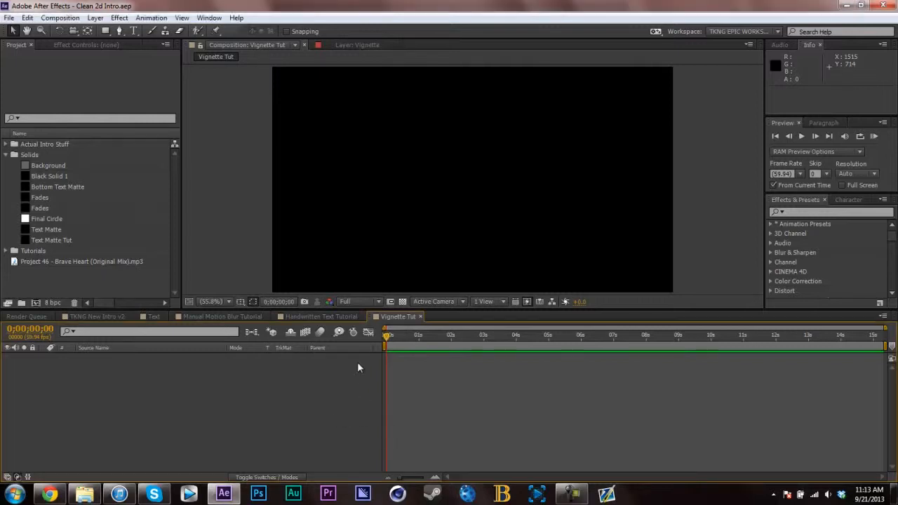
Step: Turn on the Fades layer's visibility in the Handwritten Text Tutorial composition
left_click(333, 317)
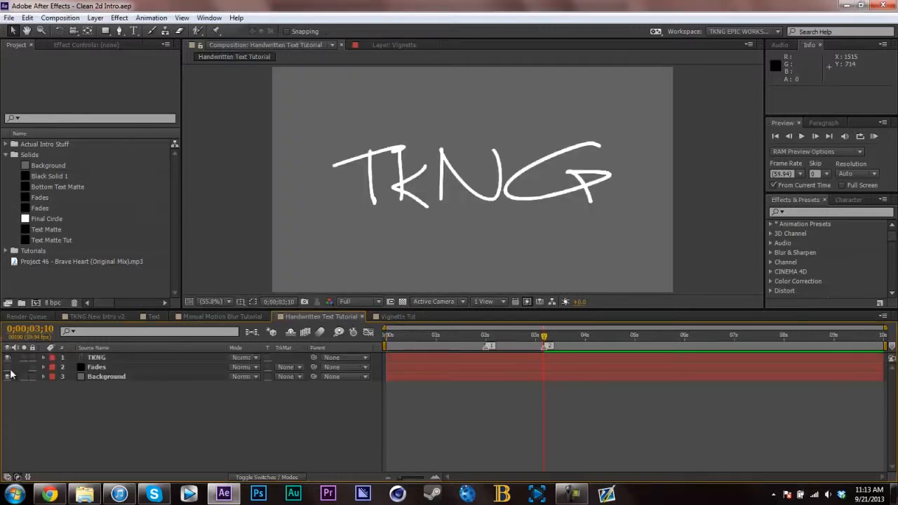
left_click(8, 367)
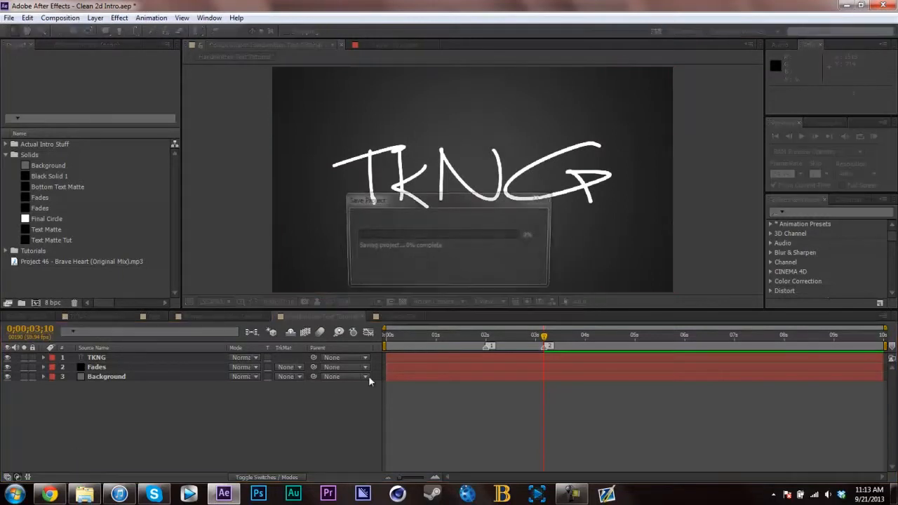
Step: Add the Background solid from the project to the Vignette Tut composition as a layer
left_click(395, 317)
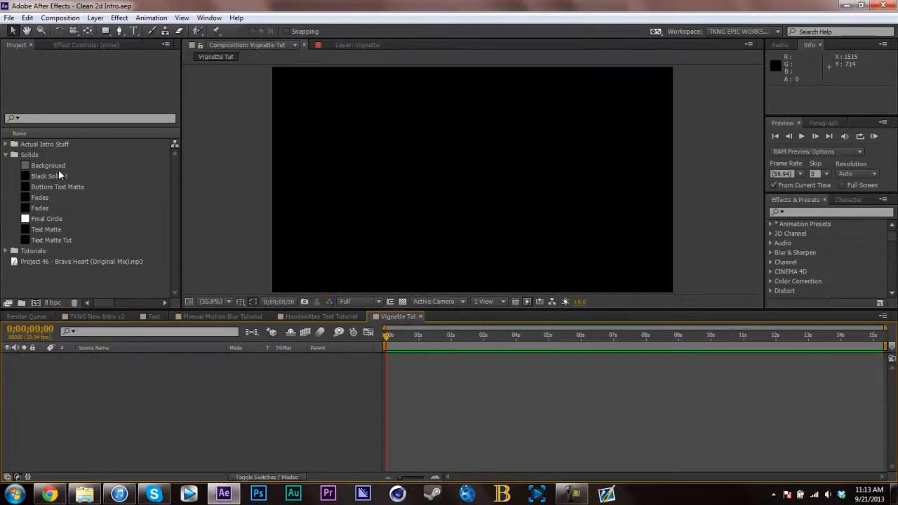
left_click_drag(58, 168, 134, 379)
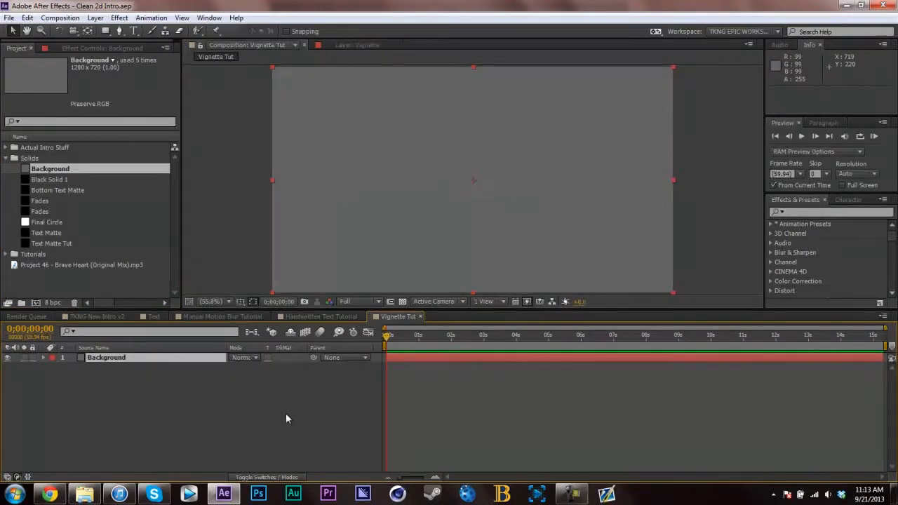
Step: Search the effects for "vign", try MisFire Vignette on the Background layer, and remove it
left_click(811, 211)
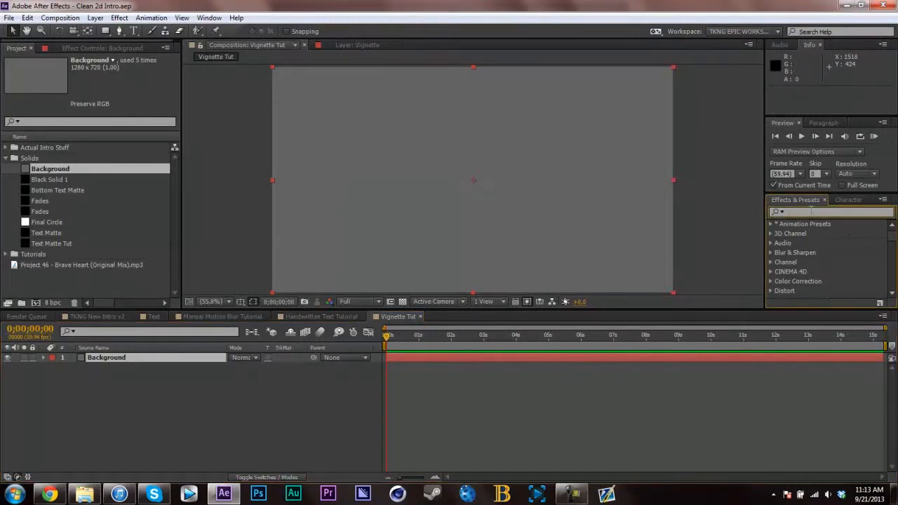
type("v")
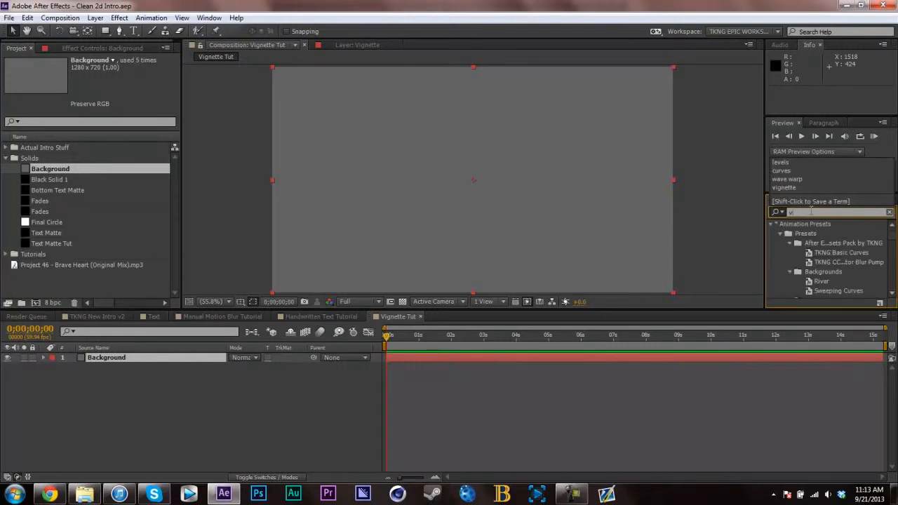
type("ign")
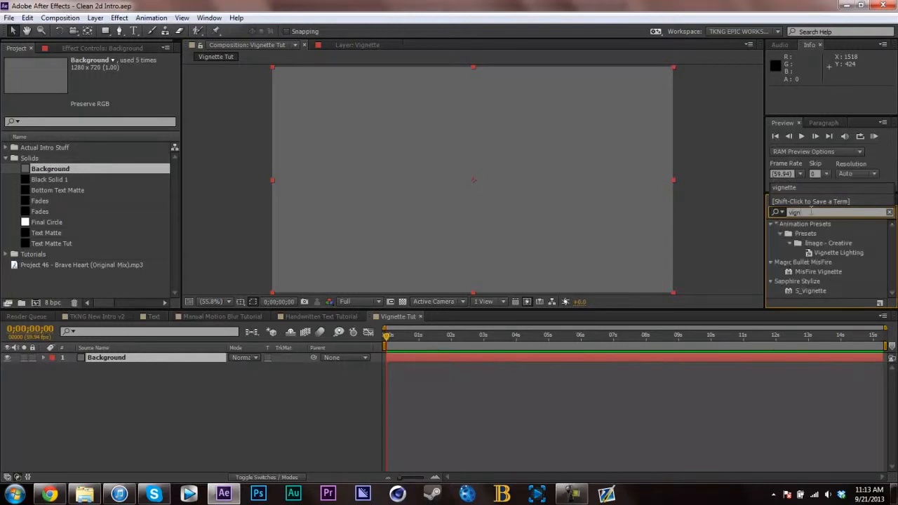
left_click_drag(818, 272, 613, 356)
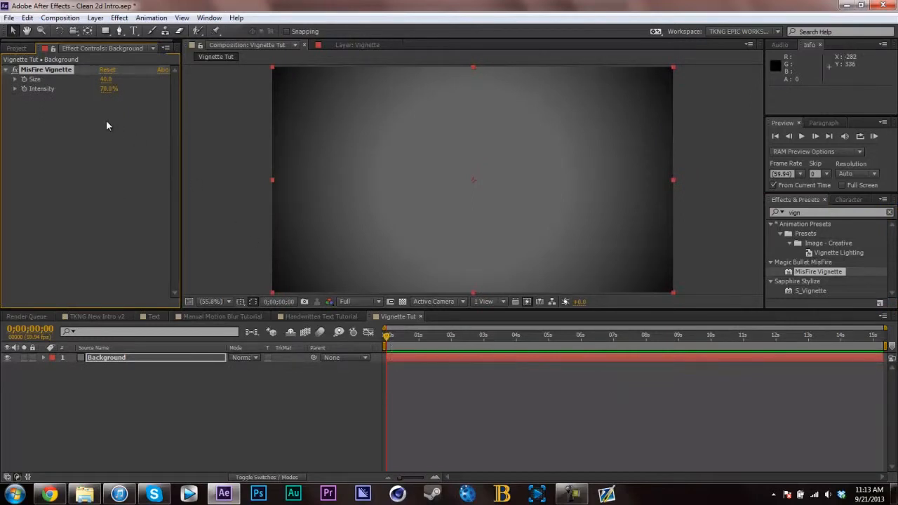
key("Delete")
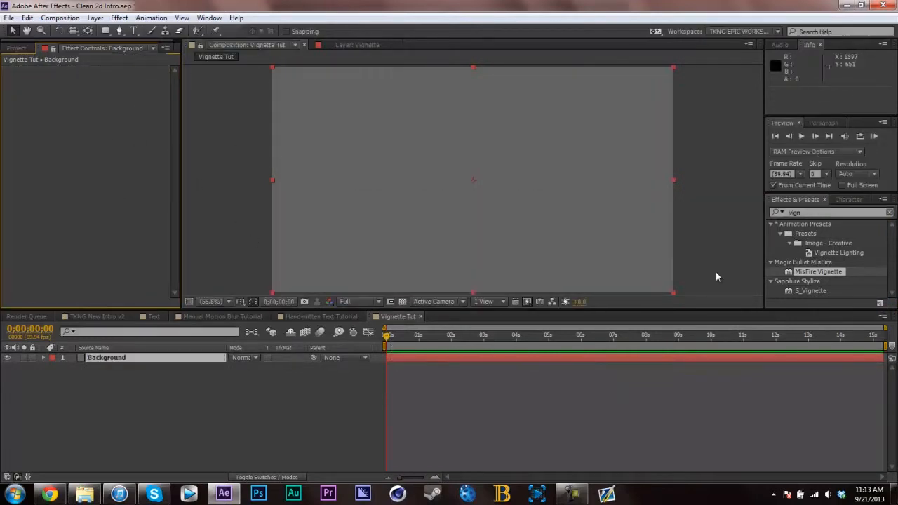
Step: Try the S_Vignette effect on the Background layer, remove it, and save the project
left_click(807, 291)
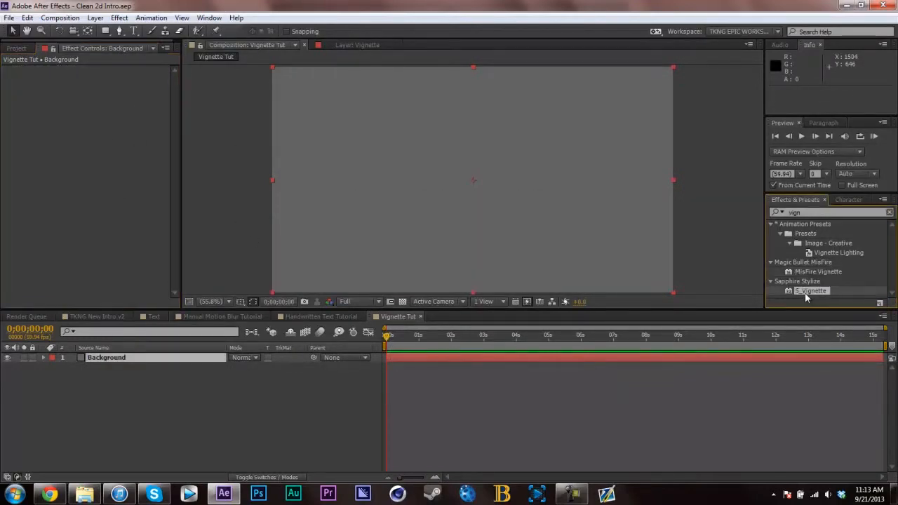
left_click_drag(806, 291, 547, 235)
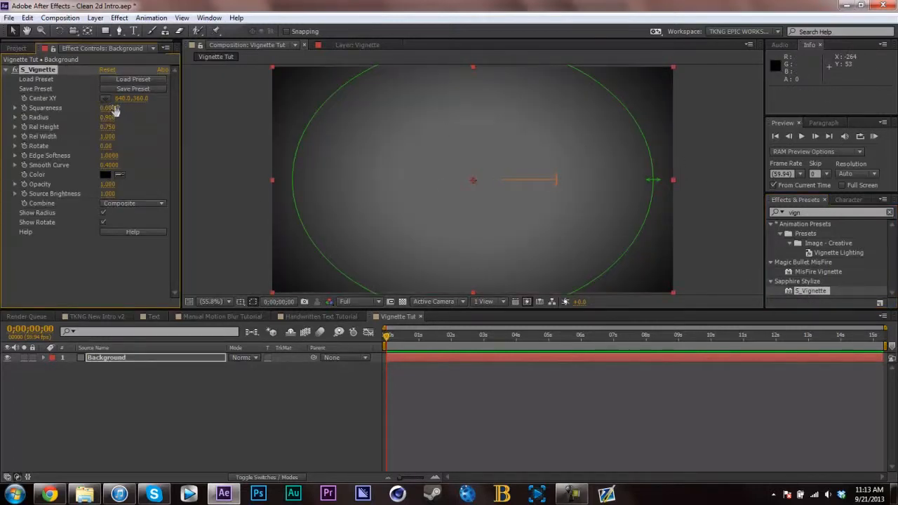
left_click_drag(114, 110, 182, 371)
left_click(182, 419)
left_click(52, 70)
key("Delete")
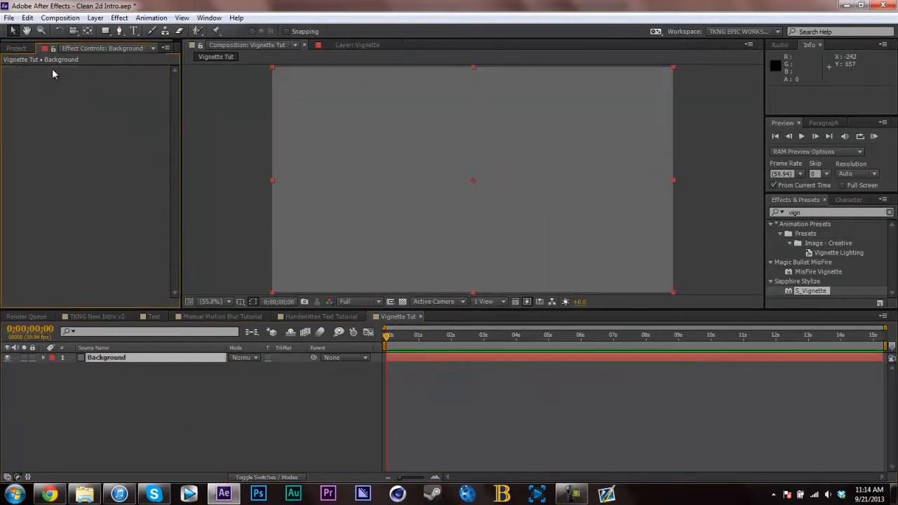
key("ctrl+s")
Step: Create a black 1280 x 720 px solid named "Vignette" above the Background layer
left_click(179, 396)
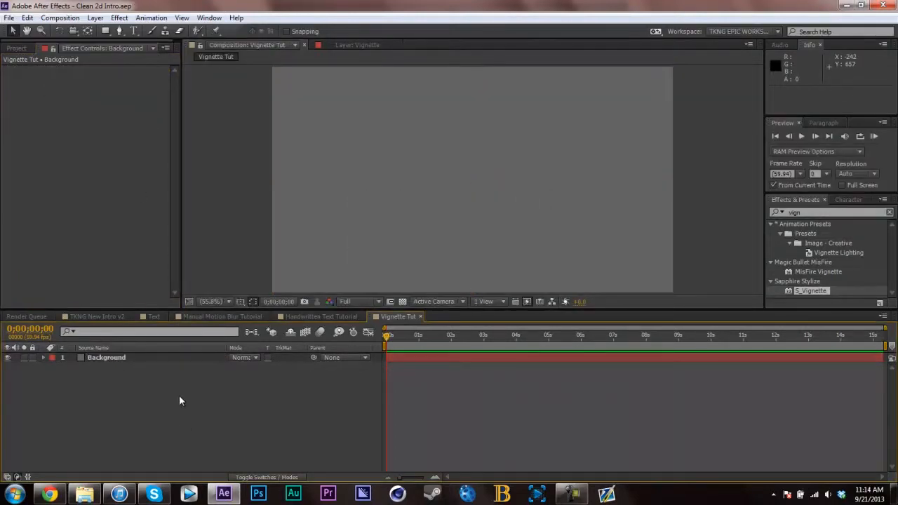
key("ctrl+y")
type("V")
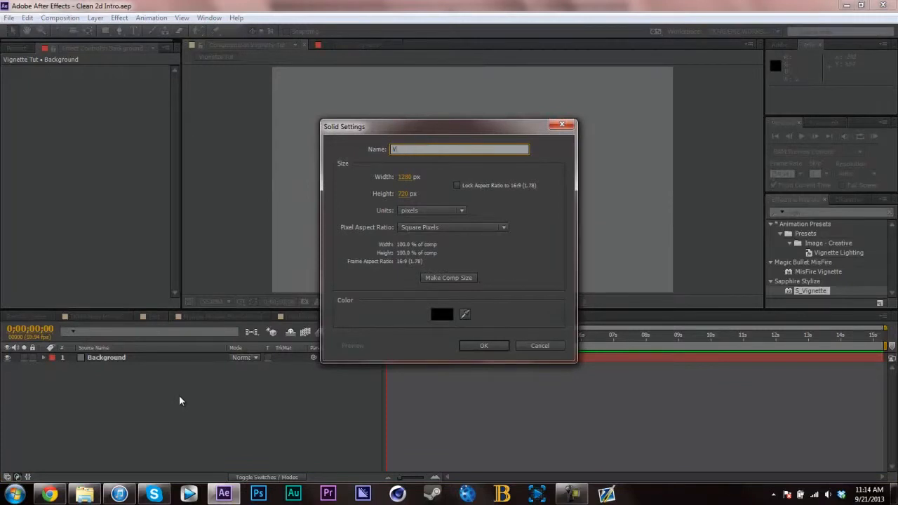
type("ignette")
key("Return")
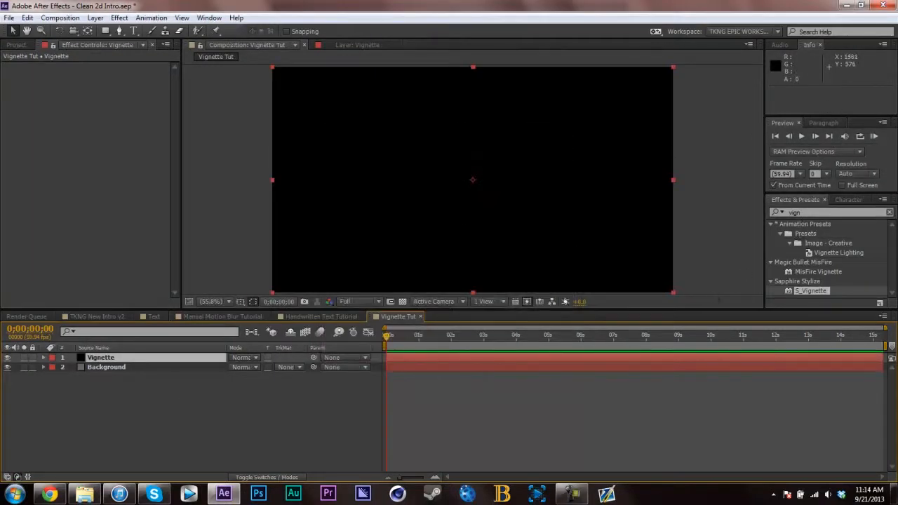
Step: Clear the effects search and add an ellipse mask spanning the full frame to the Vignette layer
left_click(888, 211)
left_click(107, 374)
left_click(110, 358)
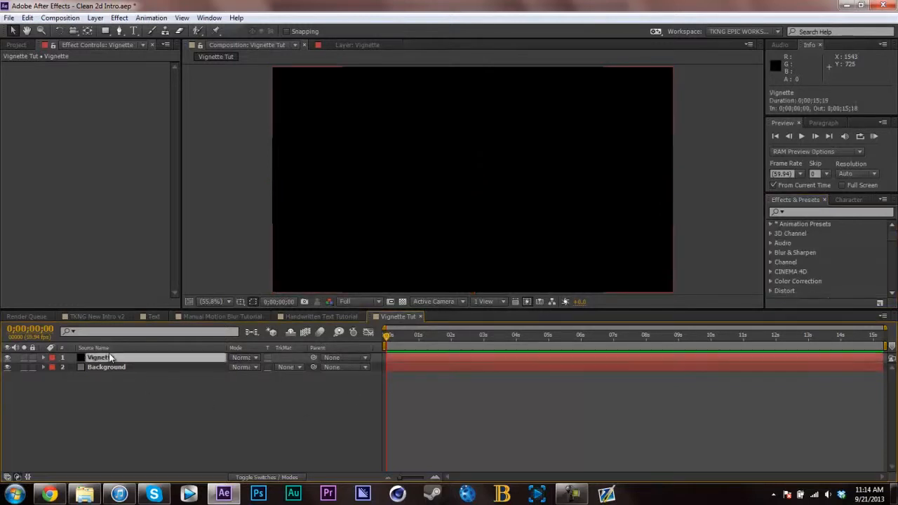
left_click_drag(105, 30, 135, 55)
double_click(105, 31)
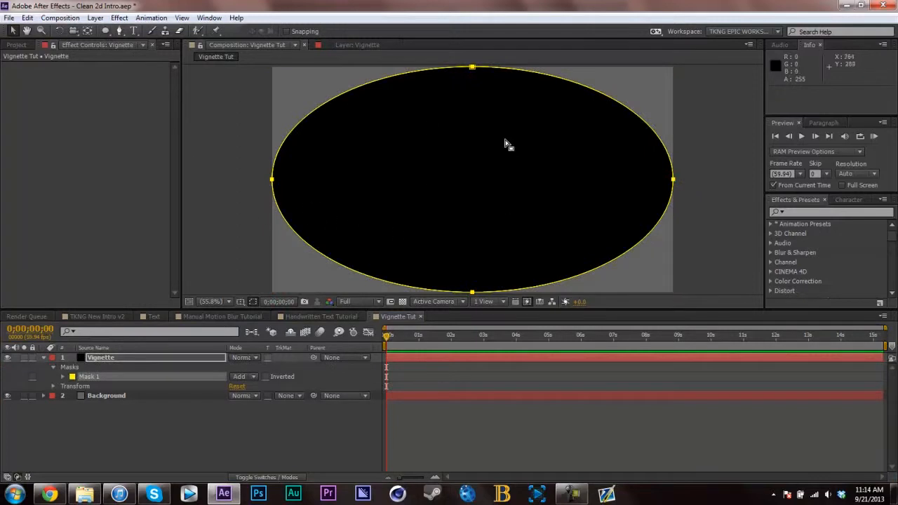
Step: Set the full-frame ellipse mask's mode to Subtract
left_click(109, 358)
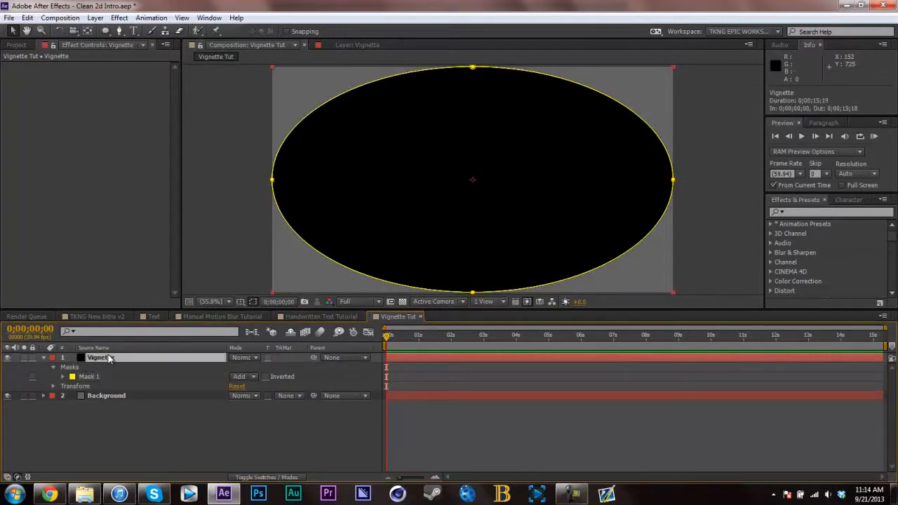
left_click(242, 377)
left_click(259, 415)
Step: Feather the ellipse mask by 500 pixels, raise the feather to 600 pixels, and save the project
key("f")
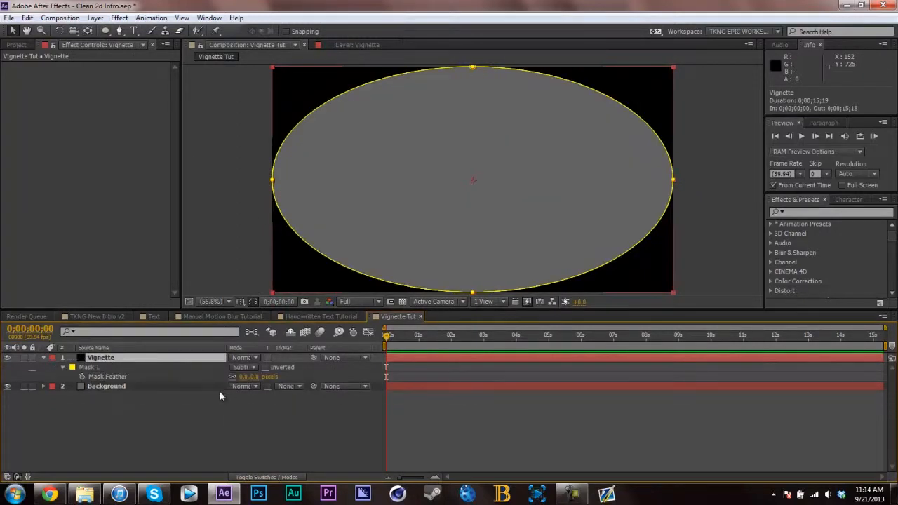
left_click(257, 377)
type("500")
key("Return")
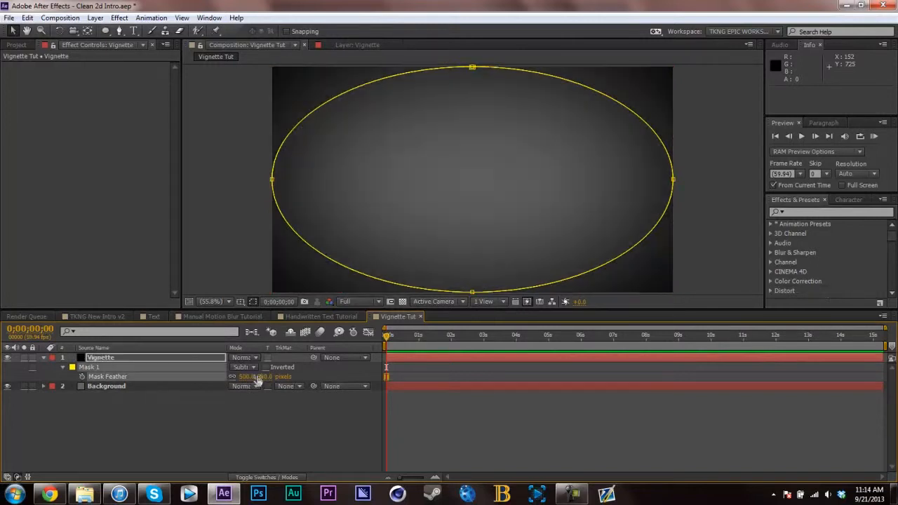
left_click(258, 377)
type("600")
key("Return")
left_click(268, 401)
key("ctrl+s")
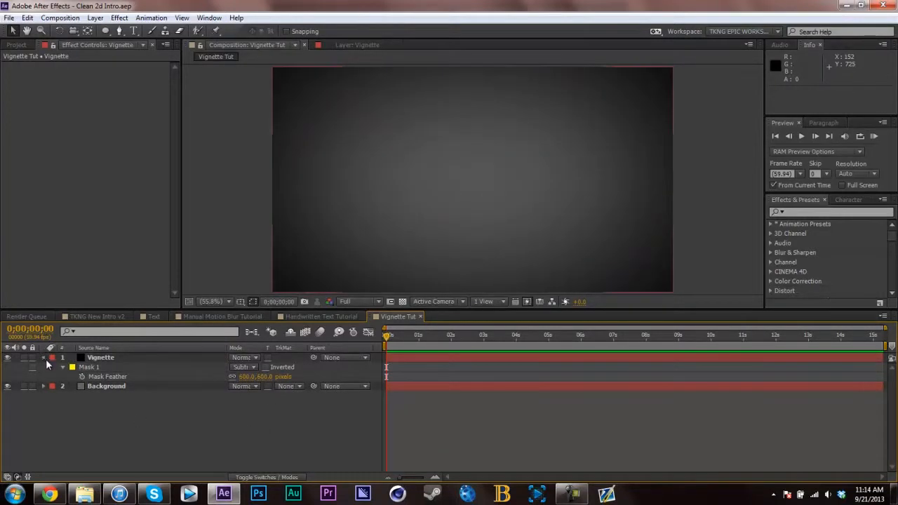
Step: Delete the ellipse mask from the Vignette layer and save the project
left_click(43, 357)
left_click(100, 359)
key("m")
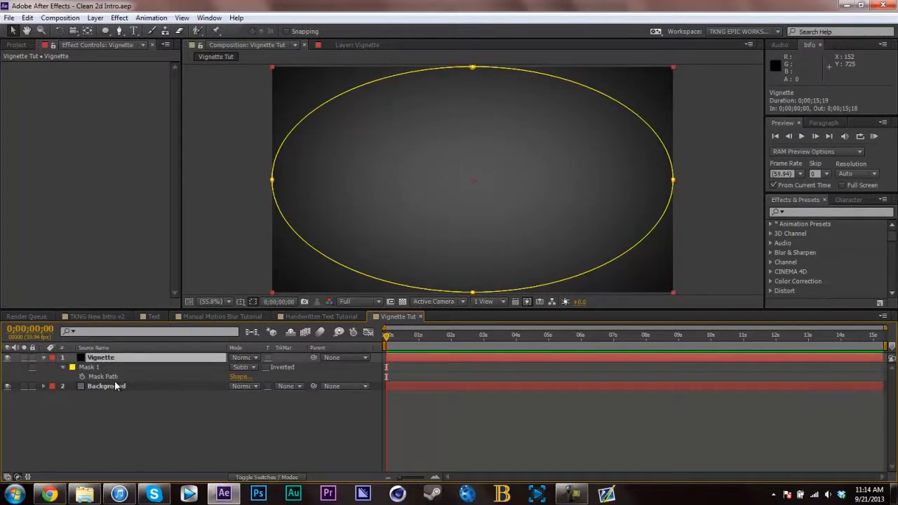
left_click(111, 373)
key("Delete")
key("ctrl+s")
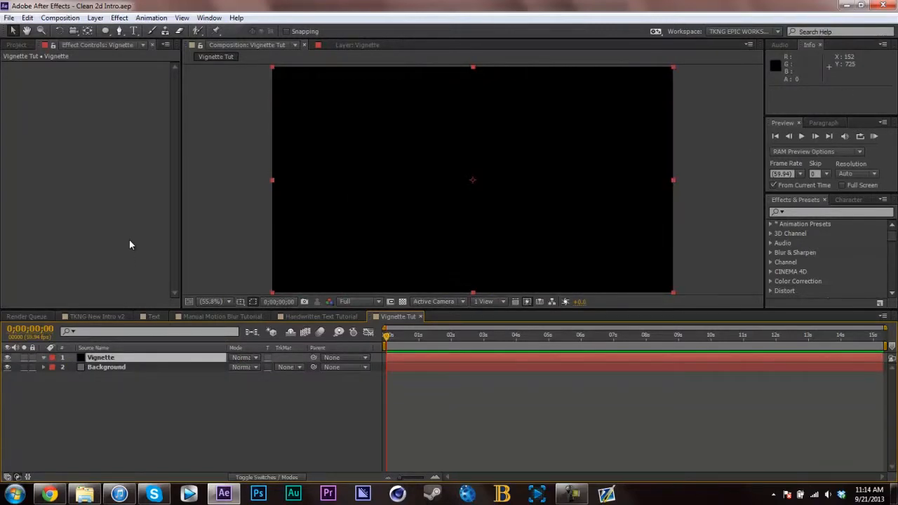
Step: Draw a circular mask about 333 px in radius from the centre of the Vignette layer and set it to Subtract
left_click(105, 30)
left_click_drag(456, 191, 537, 124)
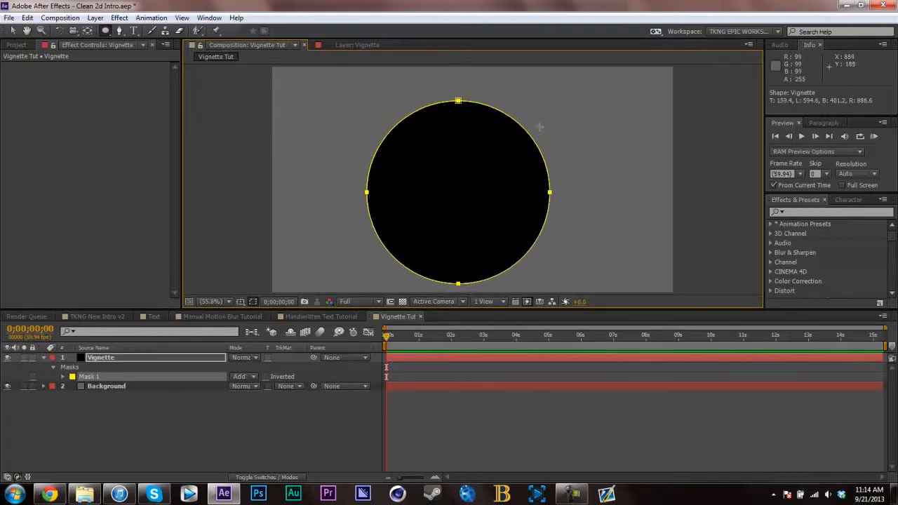
key("ctrl+z")
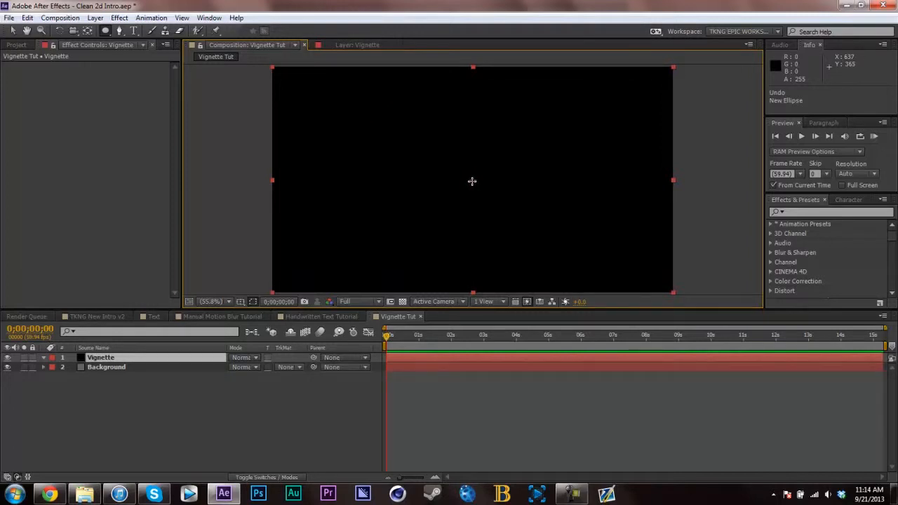
left_click_drag(472, 181, 609, 80)
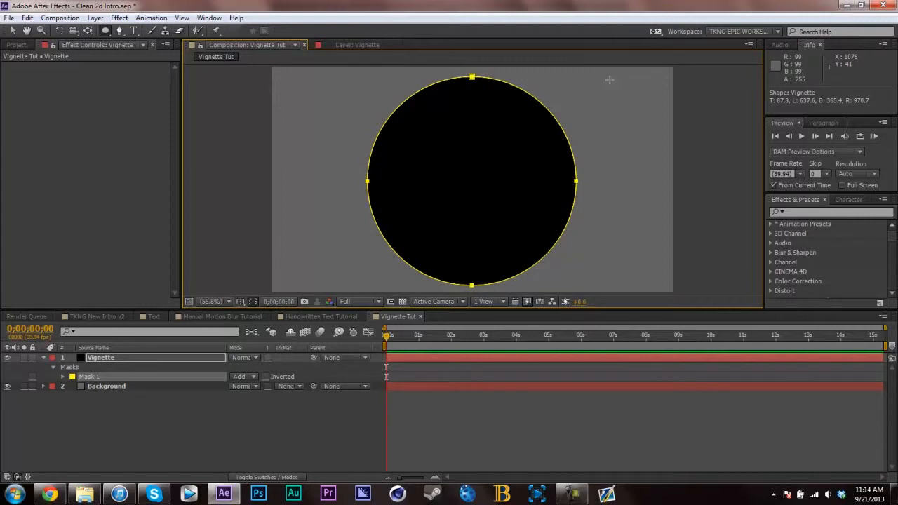
left_click(248, 379)
left_click(256, 413)
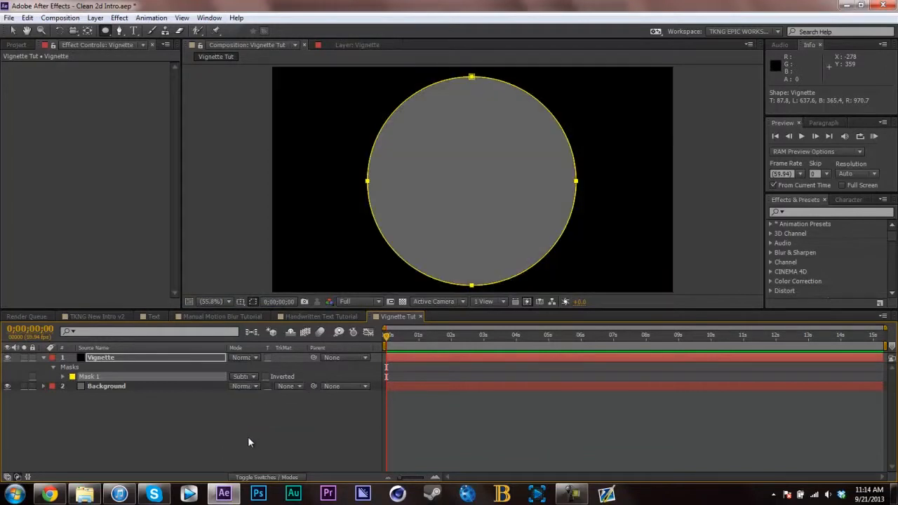
Step: Set the circular mask's feather to 600 pixels
key("f")
left_click(257, 378)
type("600")
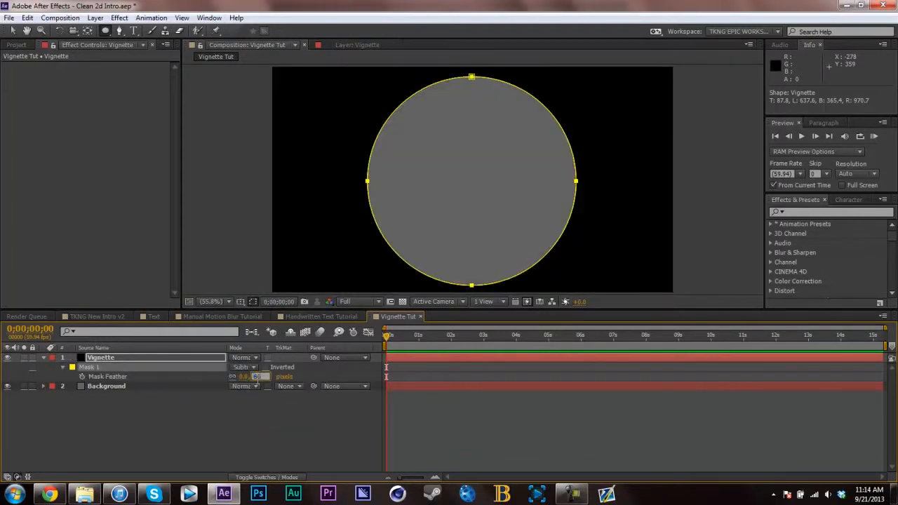
key("Return")
left_click(305, 375)
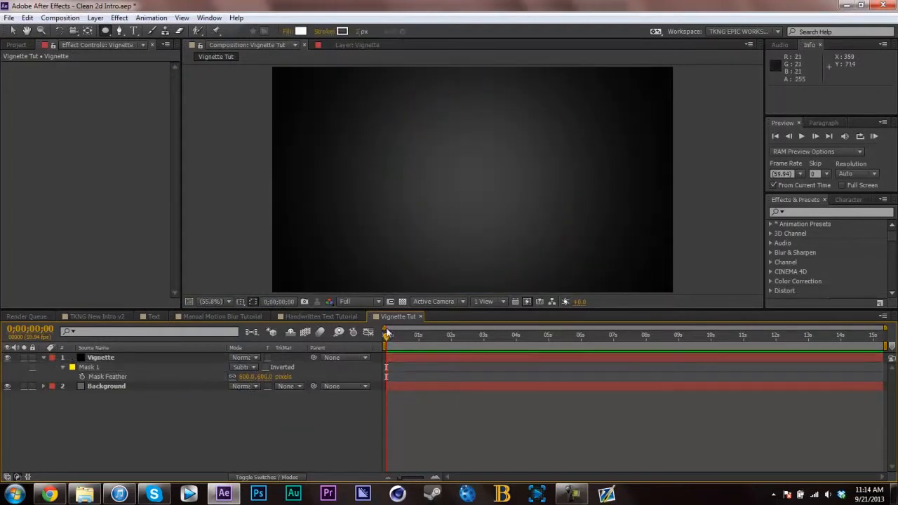
Step: Show all mask properties of the Vignette layer and increase the mask expansion to about 303 pixels
left_click(107, 359)
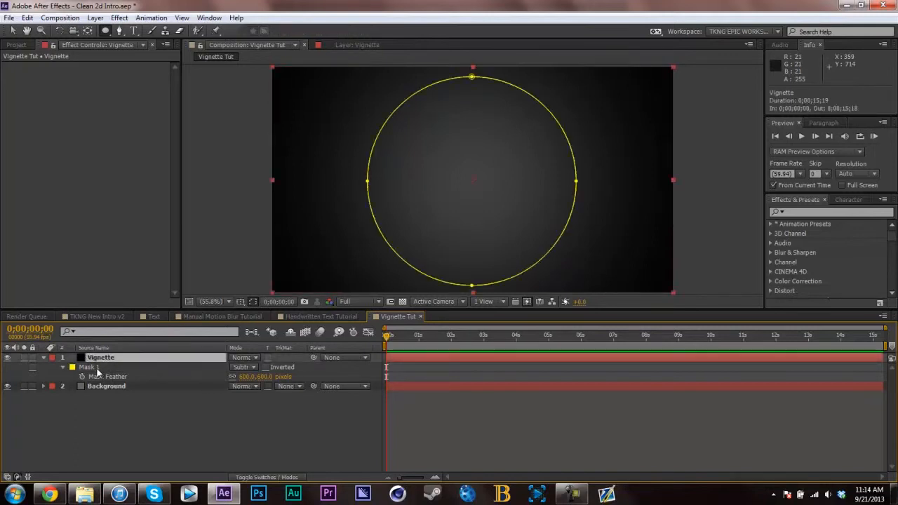
key("m")
key("m")
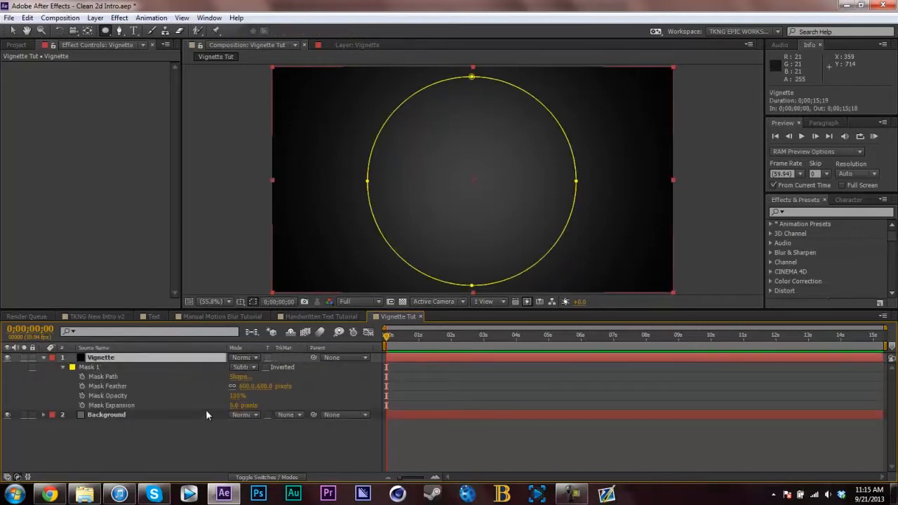
left_click_drag(239, 405, 533, 405)
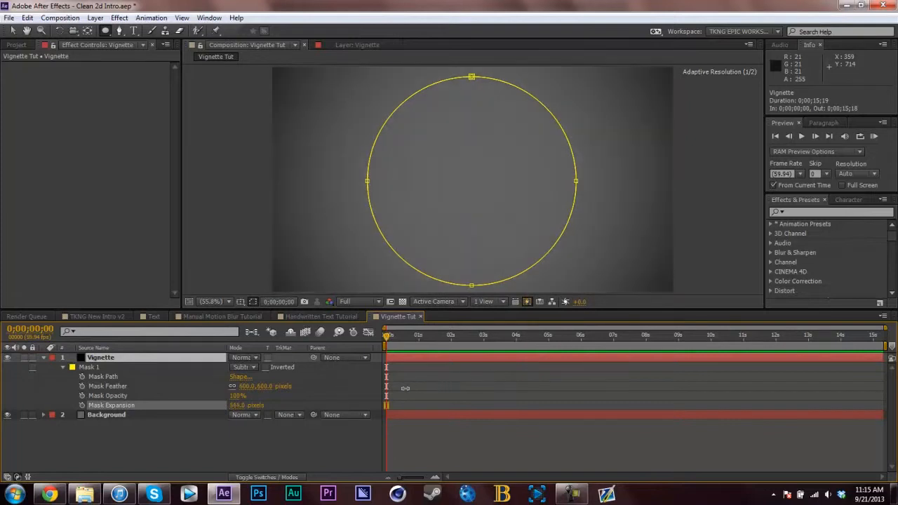
left_click_drag(404, 388, 387, 385)
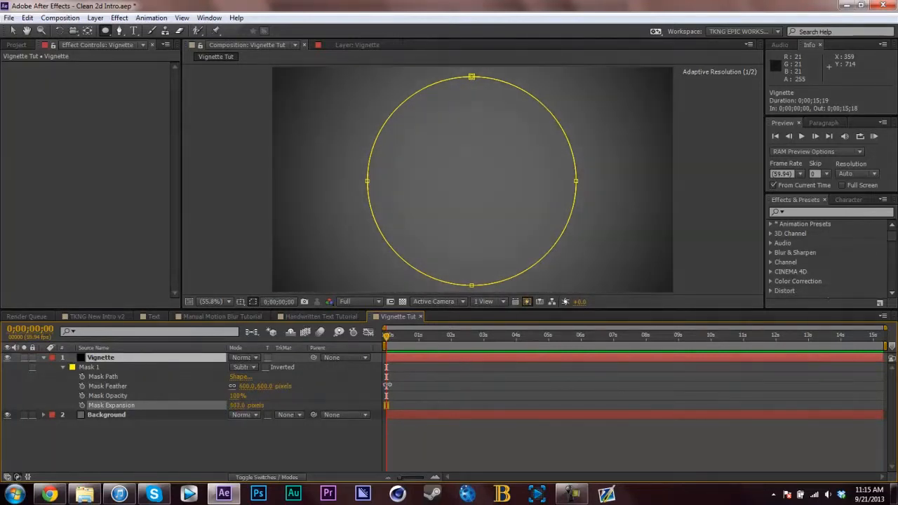
Step: Set the circular mask's feather to 0 pixels and reduce its expansion to about -37 pixels
left_click(262, 386)
type("0")
key("Return")
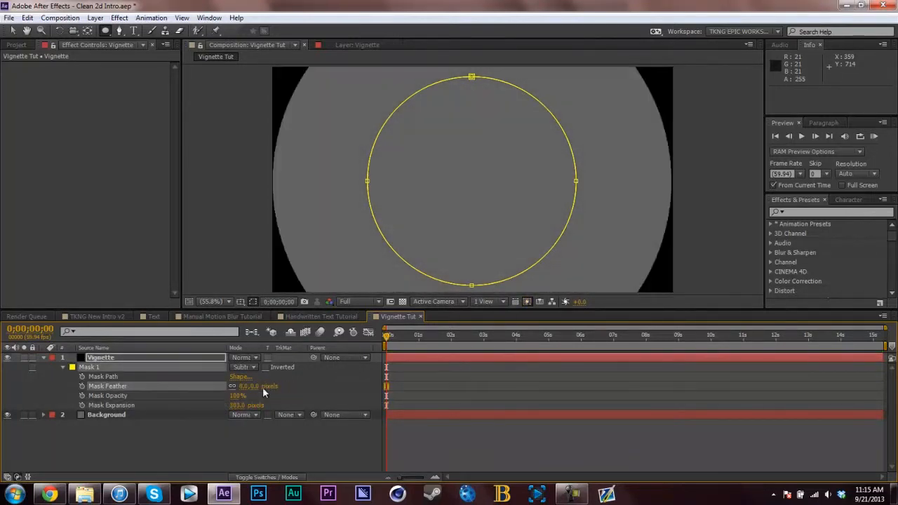
left_click_drag(245, 405, 109, 405)
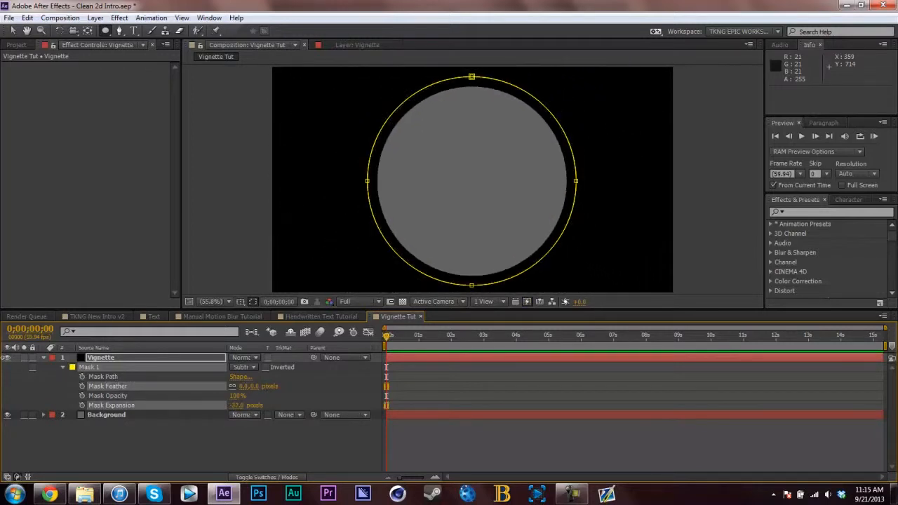
Step: Set the circular mask's feather to 600 pixels and its expansion to about 117 pixels
left_click(260, 387)
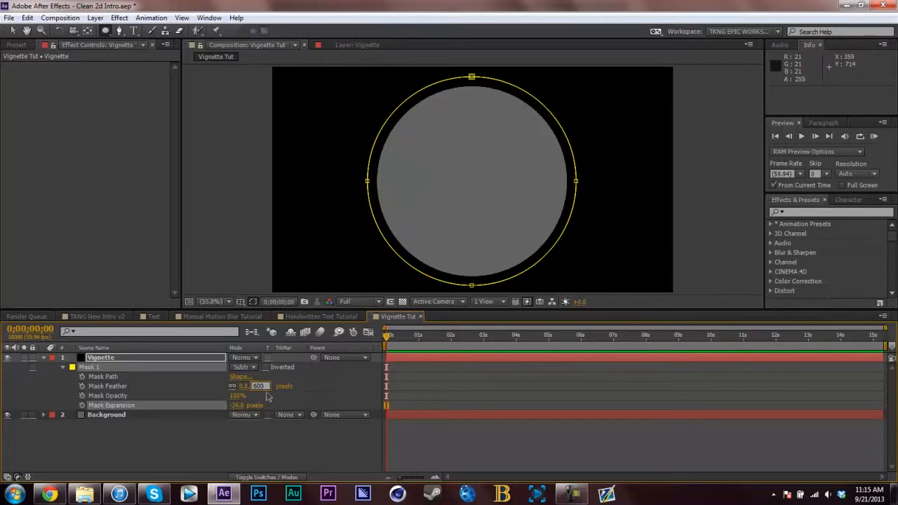
key("Return")
left_click_drag(241, 405, 315, 405)
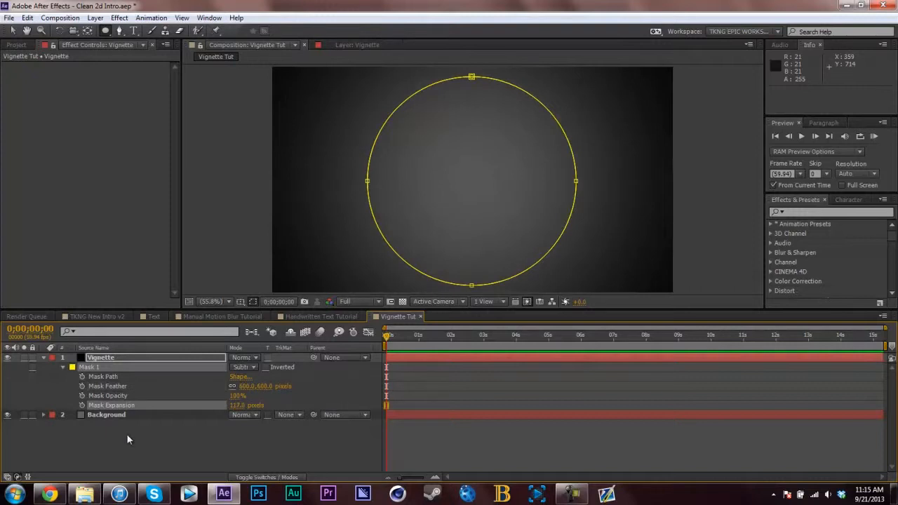
Step: Save the project and collapse the Vignette layer's properties
left_click(127, 435)
key("ctrl+s")
left_click(43, 357)
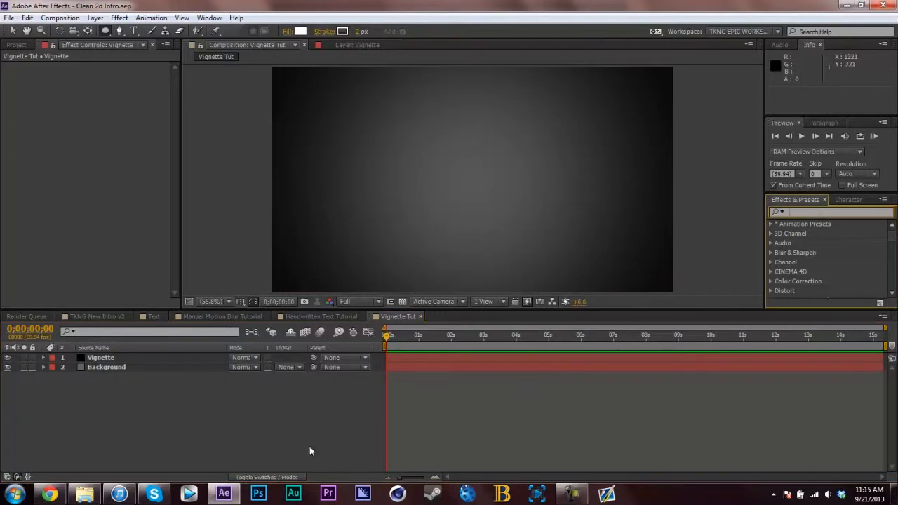
Step: Add a new adjustment layer above the Vignette layer and get ready to search for an effect
key("ctrl+alt+y")
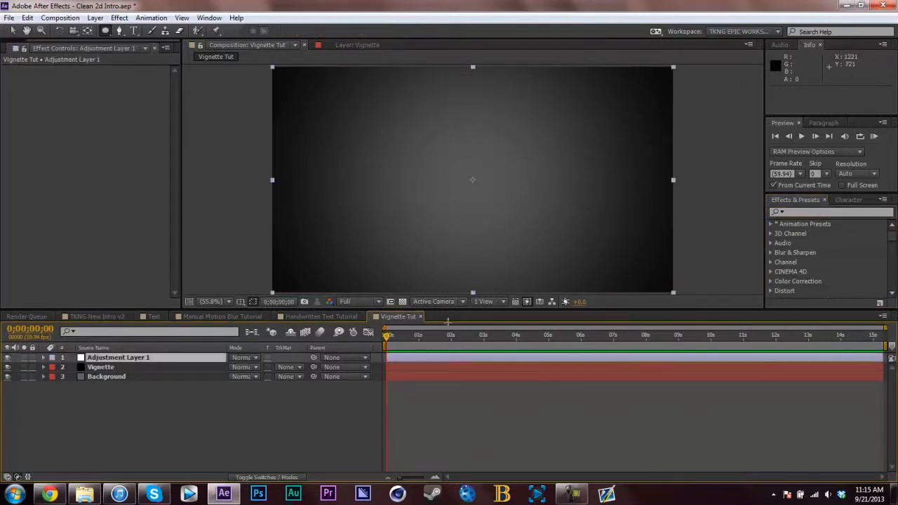
left_click(804, 213)
type("fast blur")
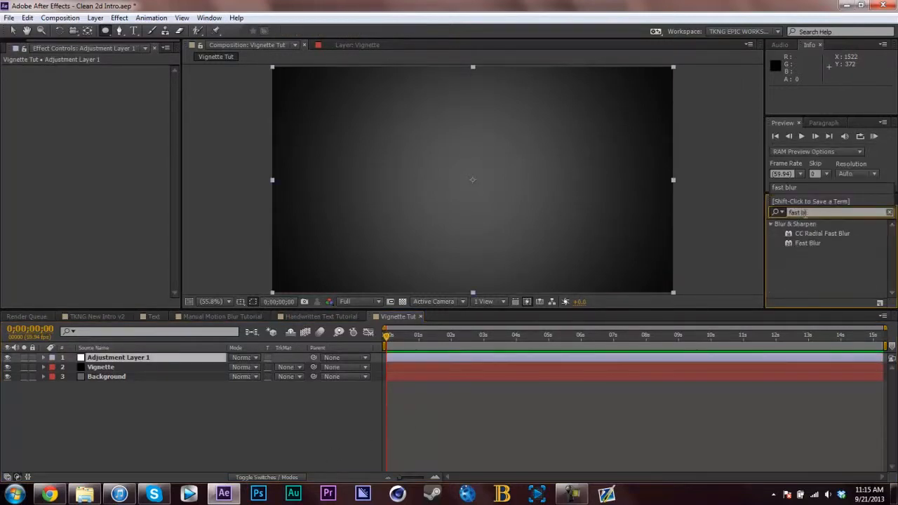
key("BackSpace")
key("BackSpace")
key("BackSpace")
key("BackSpace")
key("BackSpace")
key("BackSpace")
key("BackSpace")
key("BackSpace")
key("BackSpace")
type("df")
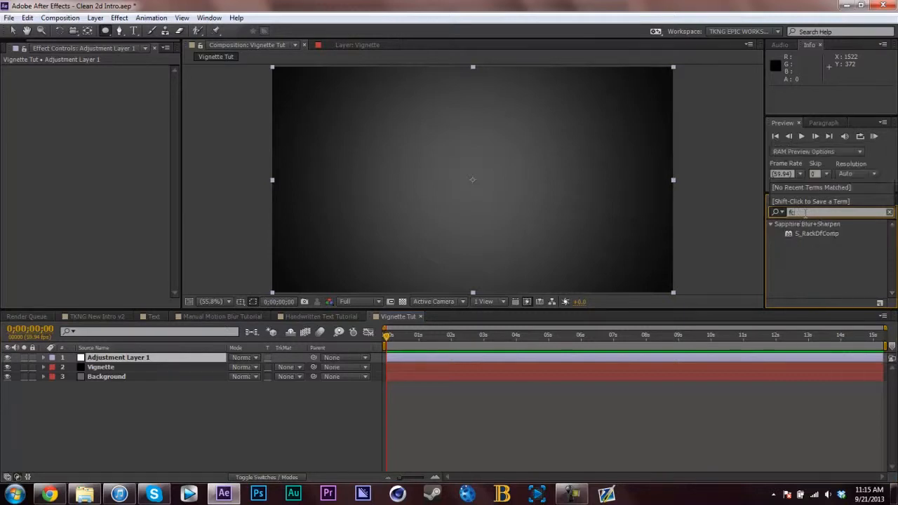
key("BackSpace")
key("BackSpace")
Step: Find the Camera Lens Blur effect by searching for "camera len" and apply it to the adjustment layer
type("camera len")
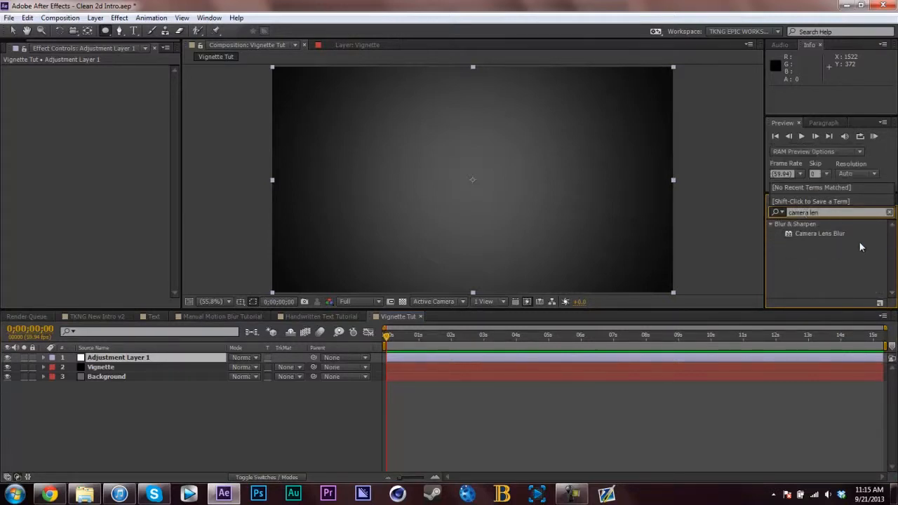
left_click_drag(834, 235, 399, 239)
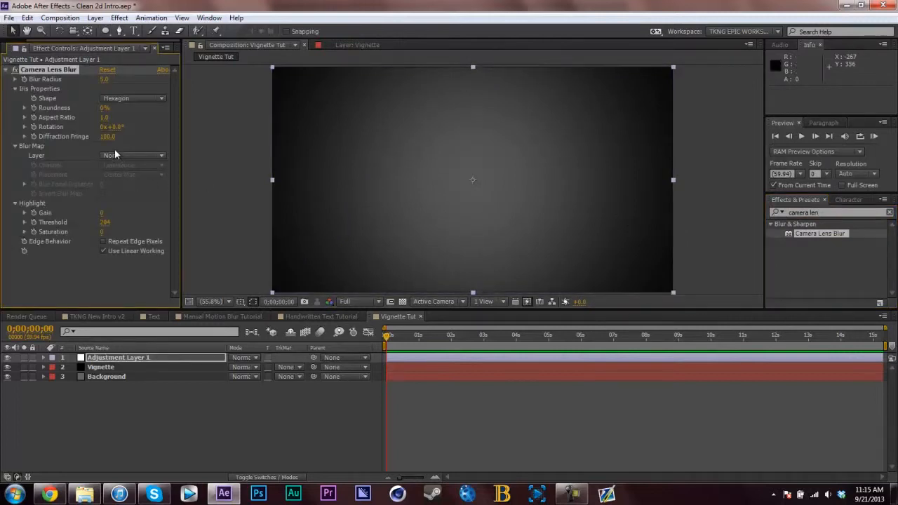
Step: Hide the adjustment layer temporarily and compare the image's left part with and without the blur
left_click(8, 357)
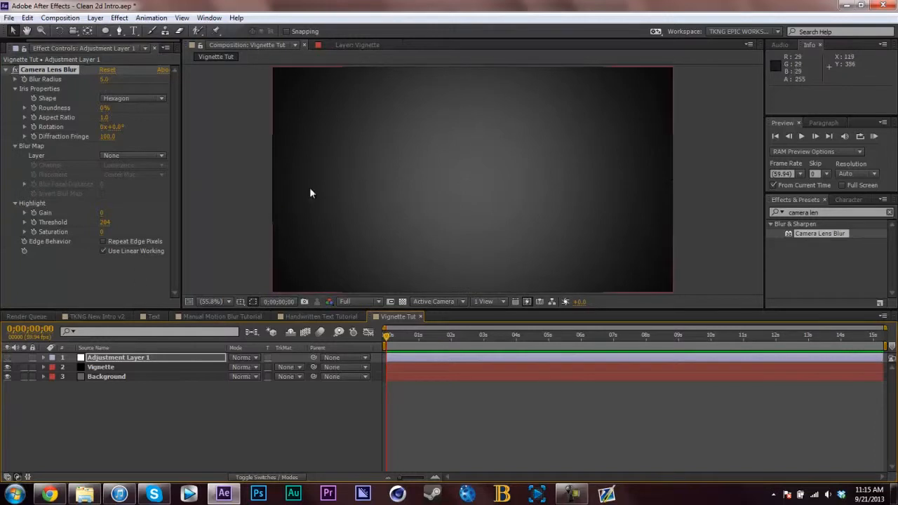
scroll(309, 187, "up", 2)
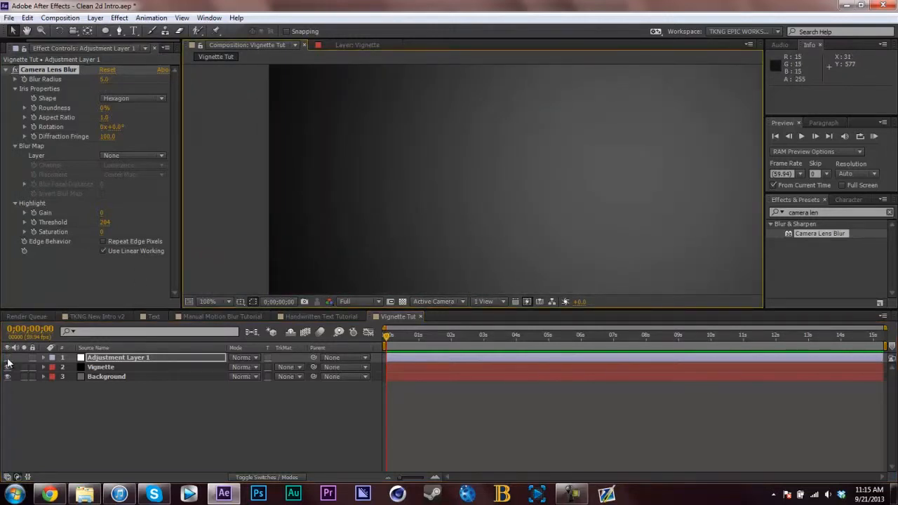
Step: Try a blur radius of 25 for the Camera Lens Blur effect
left_click(104, 79)
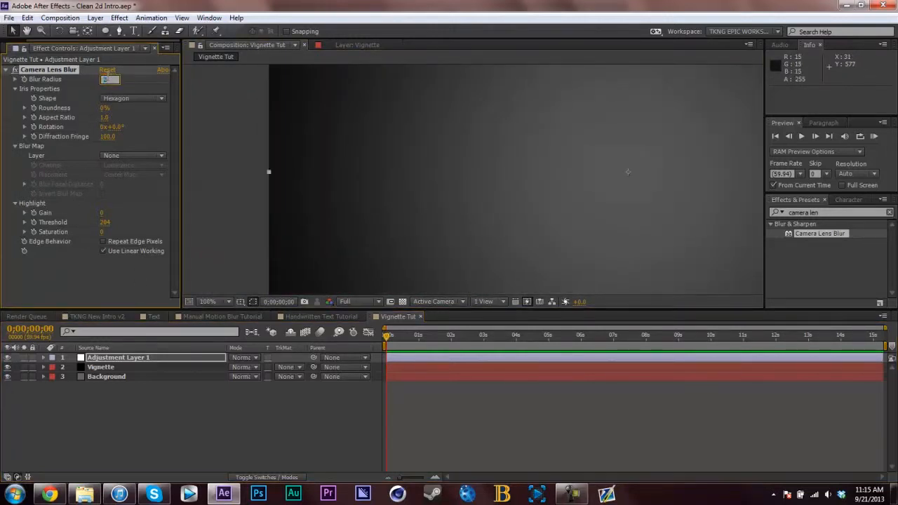
type("25")
key("Return")
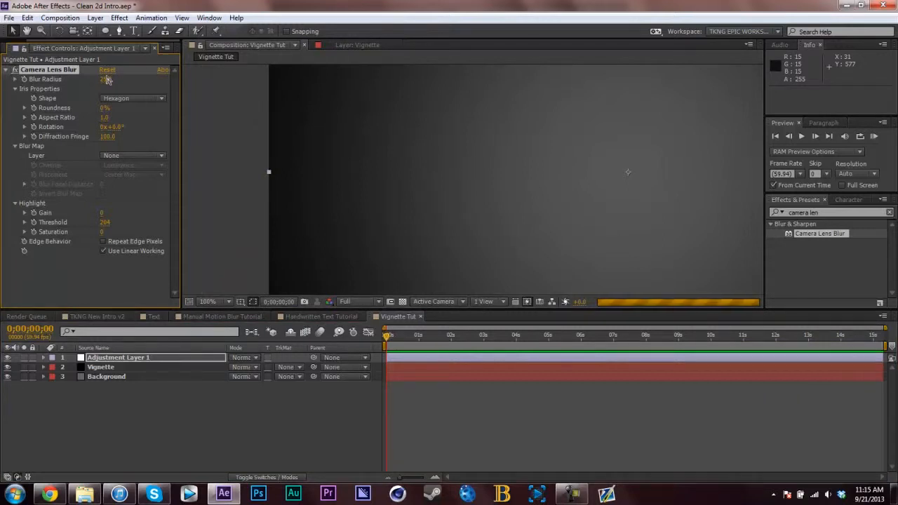
Step: Set the Camera Lens Blur effect's blur radius to 15
left_click(106, 79)
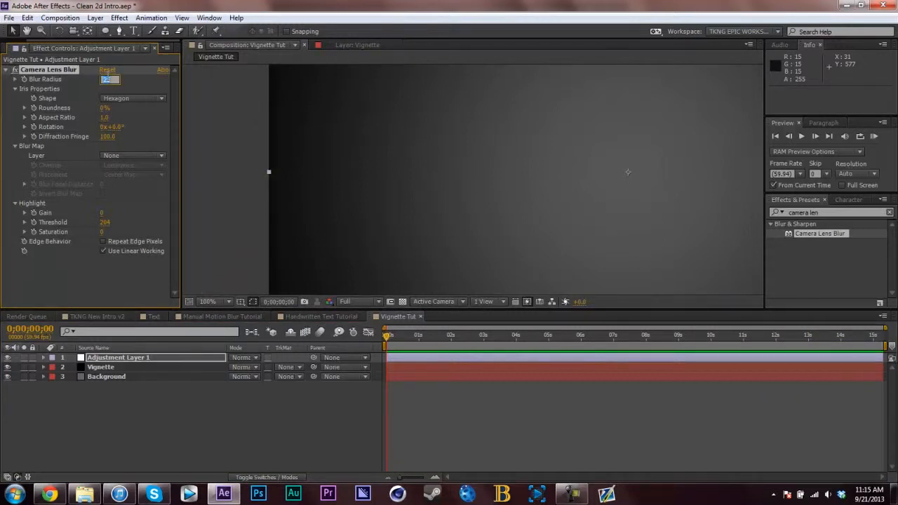
type("15")
key("Return")
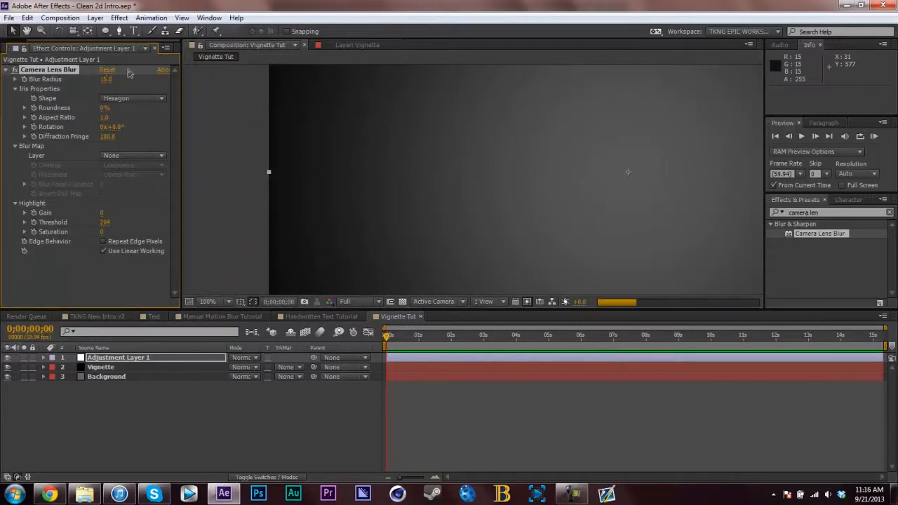
Step: Turn on Repeat Edge Pixels for the adjustment layer's Camera Lens Blur
scroll(507, 155, "down", 4)
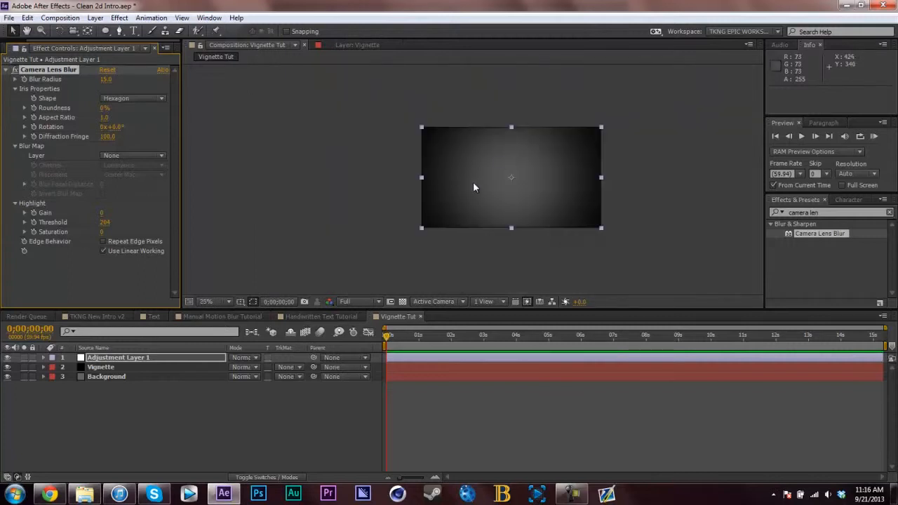
left_click(118, 359)
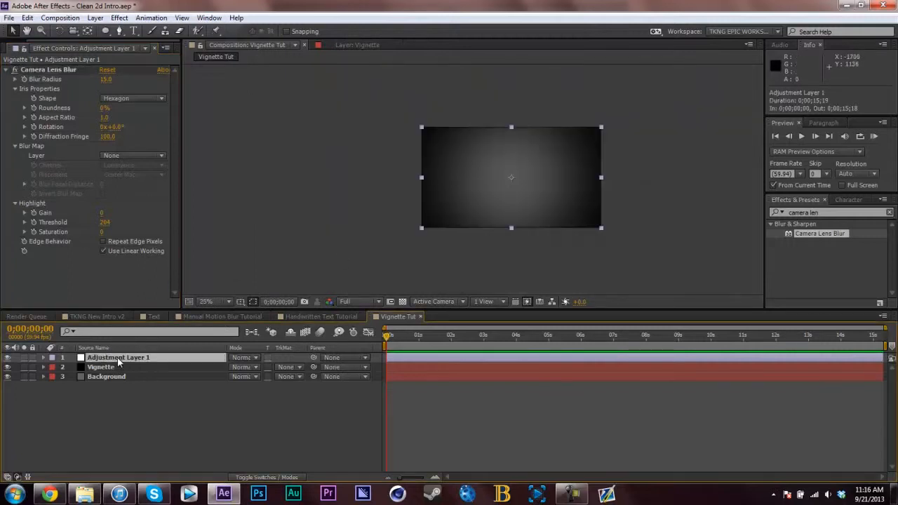
left_click(103, 242)
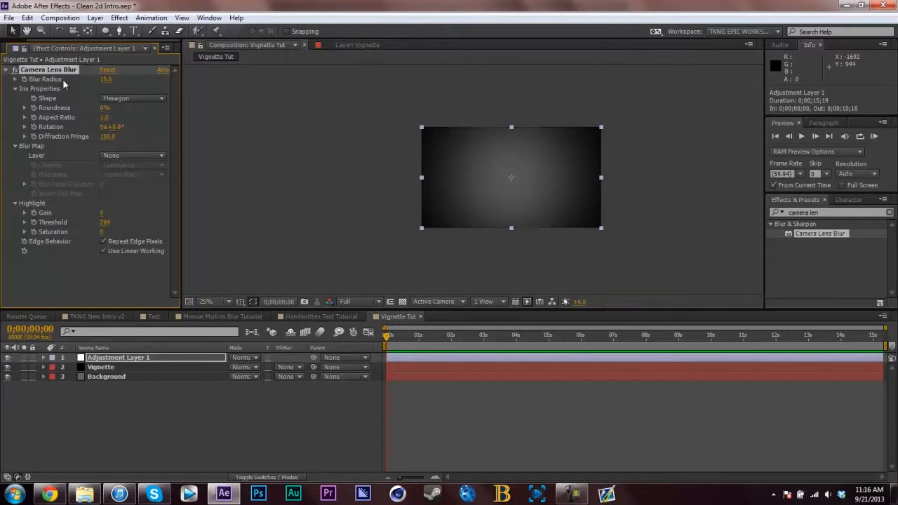
Step: Add an elliptical mask filling the whole adjustment layer and set its mode to Subtract
left_click(104, 31)
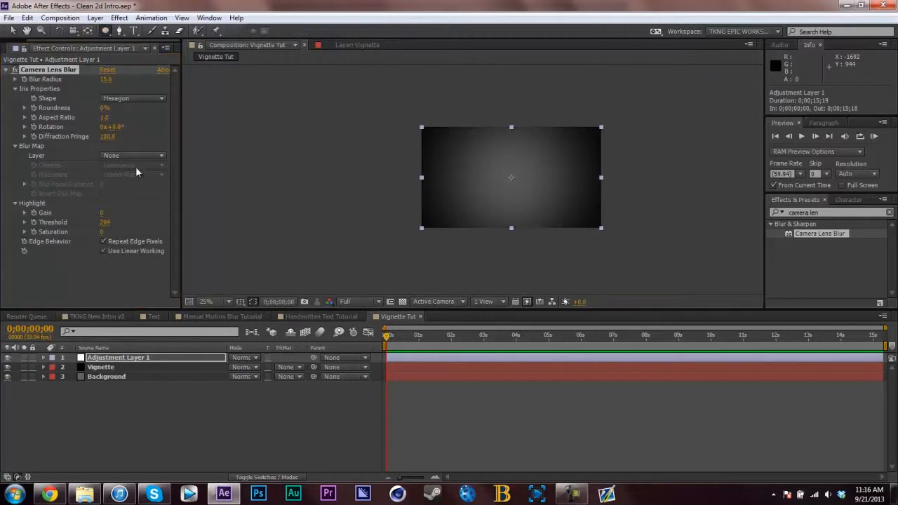
double_click(105, 31)
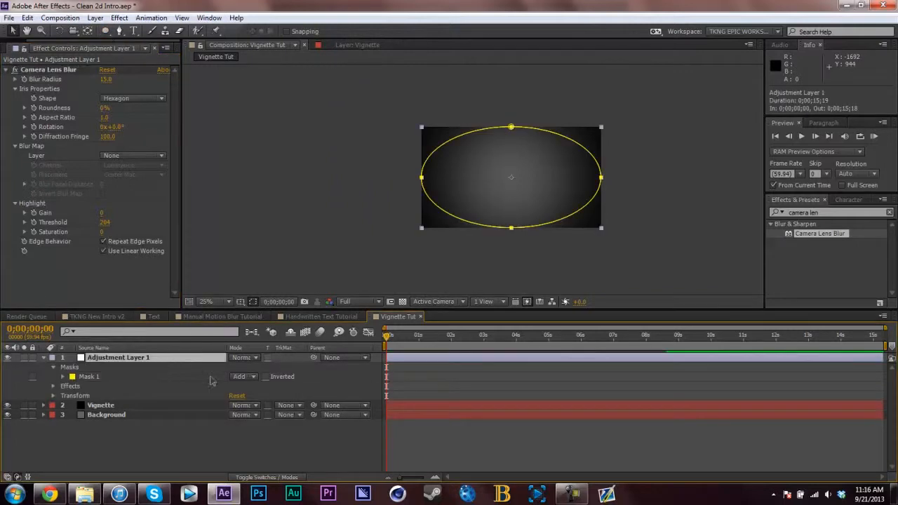
left_click(239, 377)
left_click(259, 413)
Step: Set the feather of the adjustment layer's elliptical mask to 600 pixels
key("f")
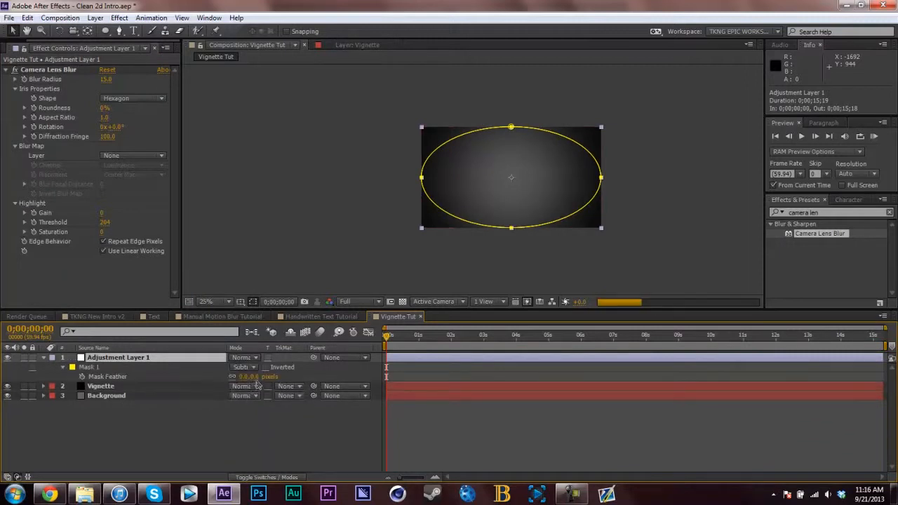
left_click(259, 376)
type("600")
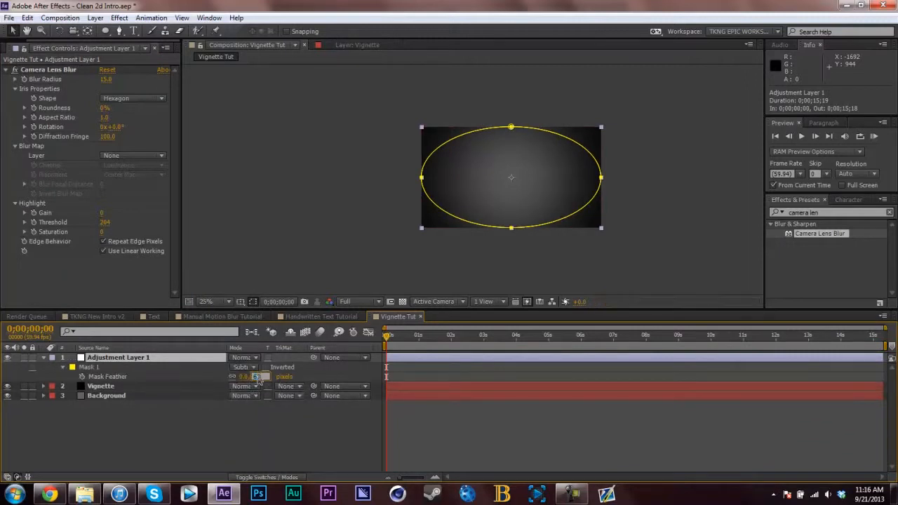
key("Return")
Step: Fit the composition view up to 100% and deselect the layer to examine the finished vignette
key("period")
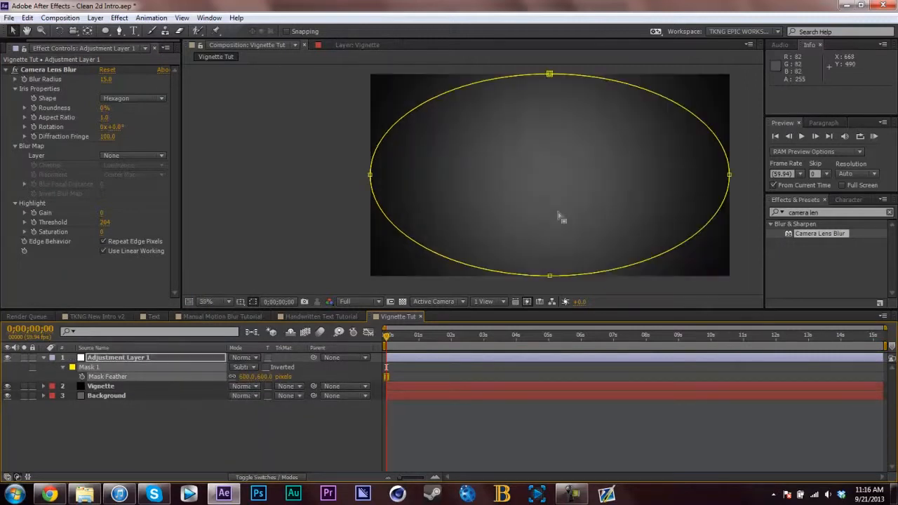
left_click(216, 302)
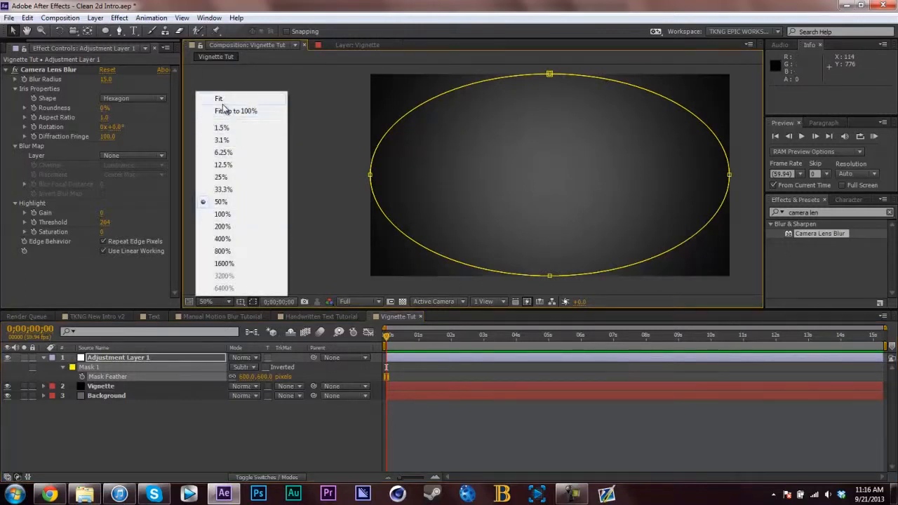
left_click(232, 110)
left_click(228, 406)
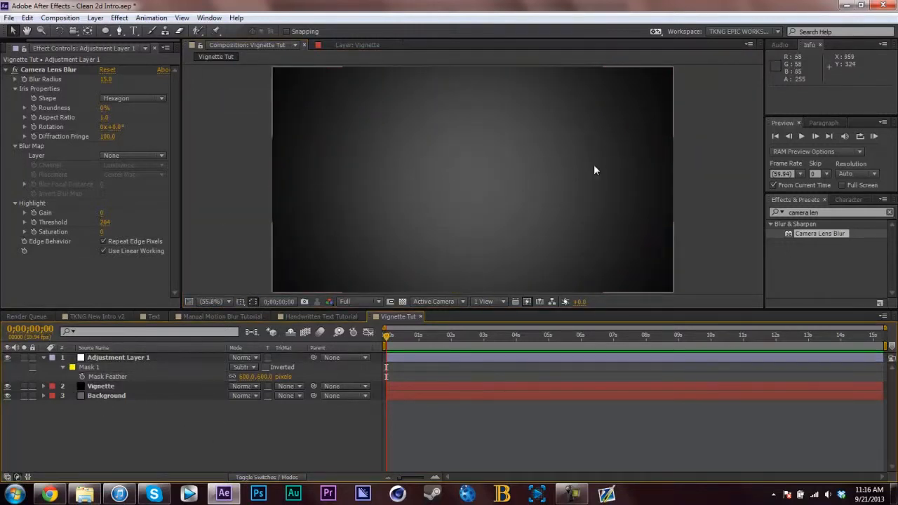